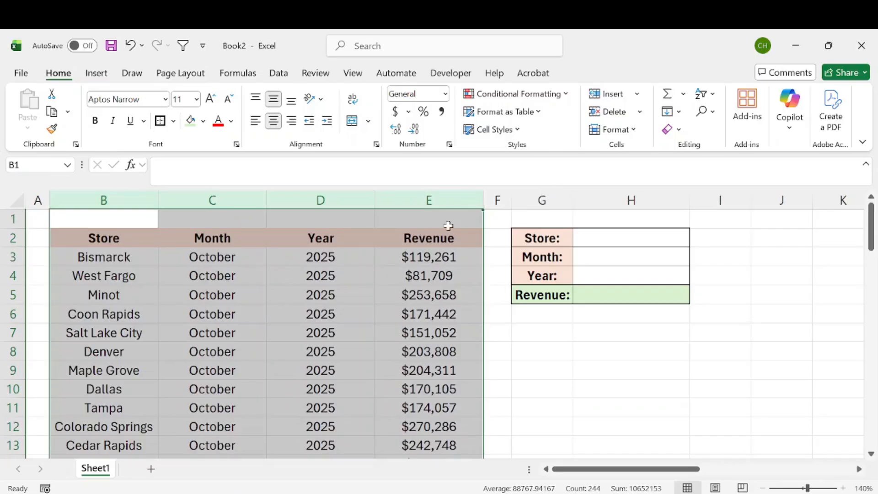
Examine the Store, Month, Year and Revenue columns of the data table down to its last row.
{"action": "left_click_drag", "start_coordinate": [118, 254], "coordinate": [430, 408]}
{"action": "left_click_drag", "start_coordinate": [122, 241], "coordinate": [139, 389]}
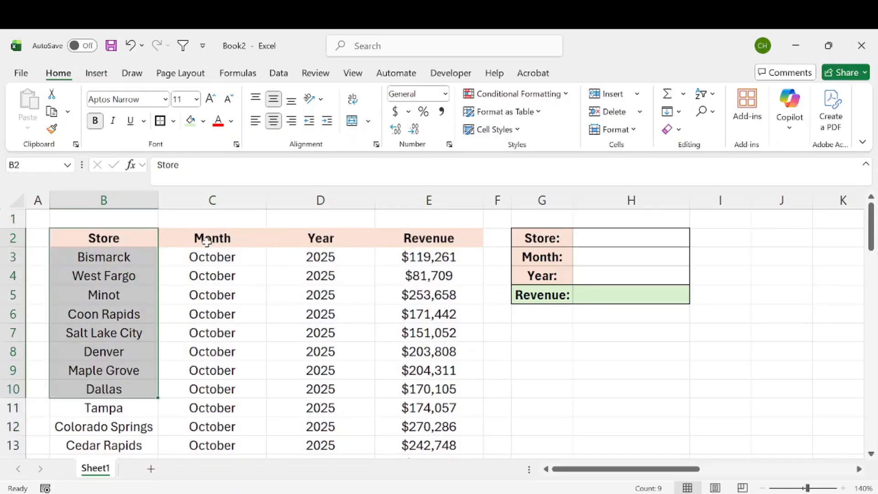
{"action": "left_click_drag", "start_coordinate": [204, 241], "coordinate": [228, 319]}
{"action": "left_click_drag", "start_coordinate": [320, 239], "coordinate": [322, 316]}
{"action": "left_click_drag", "start_coordinate": [414, 242], "coordinate": [420, 315]}
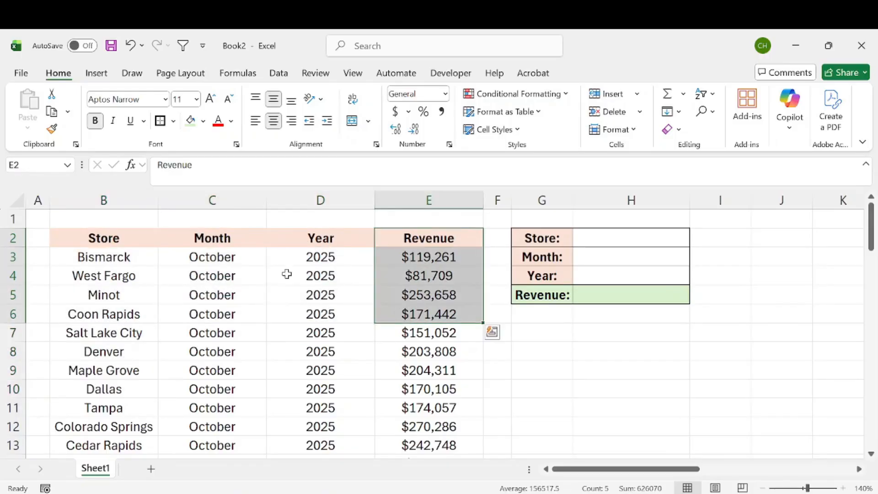
{"action": "left_click", "coordinate": [233, 256]}
{"action": "left_click", "coordinate": [329, 257]}
{"action": "scroll", "coordinate": [289, 320], "scroll_direction": "down", "scroll_amount": 1}
{"action": "scroll", "coordinate": [288, 328], "scroll_direction": "down", "scroll_amount": 13}
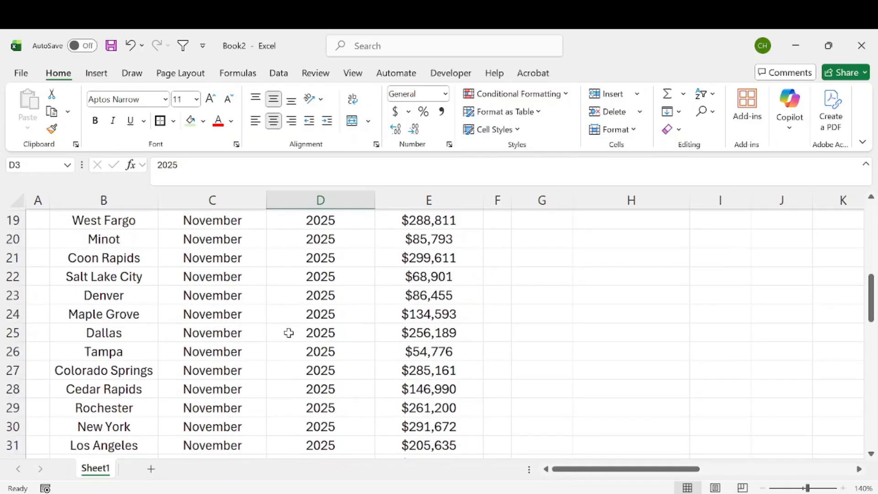
{"action": "scroll", "coordinate": [289, 333], "scroll_direction": "down", "scroll_amount": 3}
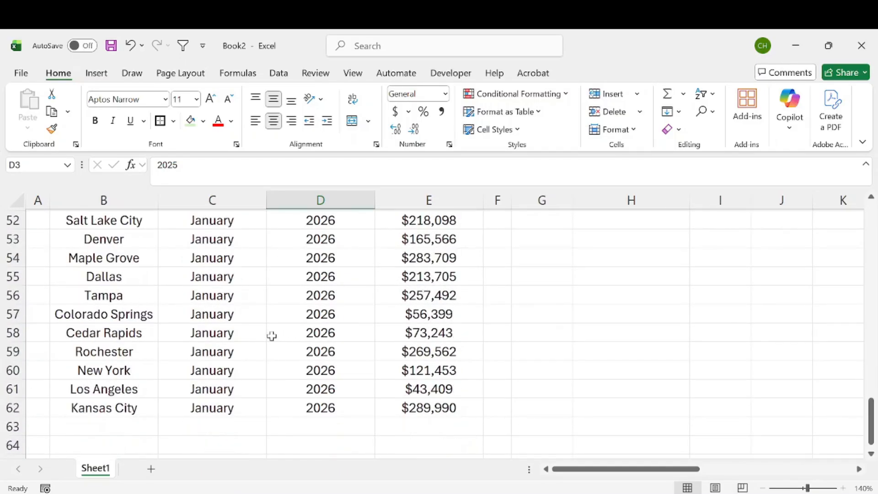
{"action": "scroll", "coordinate": [273, 335], "scroll_direction": "up", "scroll_amount": 6}
{"action": "scroll", "coordinate": [273, 335], "scroll_direction": "down", "scroll_amount": 1}
{"action": "scroll", "coordinate": [274, 338], "scroll_direction": "up", "scroll_amount": 3}
{"action": "scroll", "coordinate": [275, 341], "scroll_direction": "up", "scroll_amount": 9}
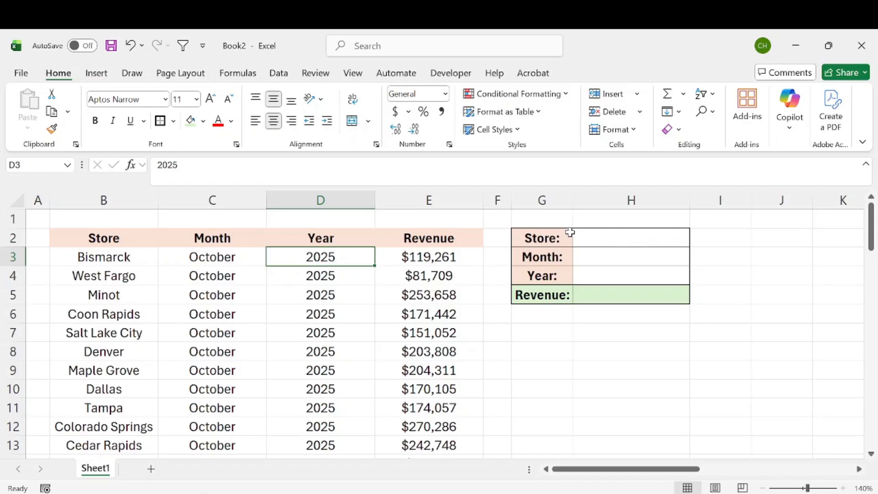
Review the Store, Month, Year and Revenue fields of the lookup form beside the data table.
{"action": "left_click", "coordinate": [591, 257]}
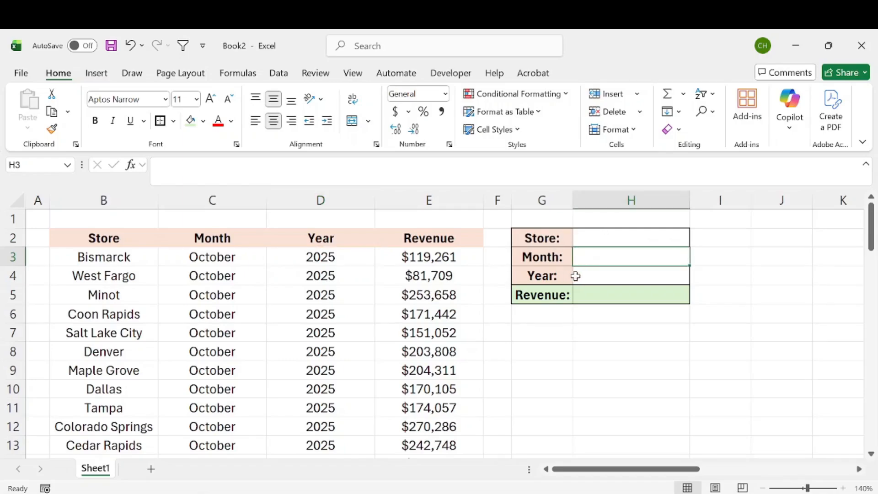
{"action": "left_click", "coordinate": [597, 276]}
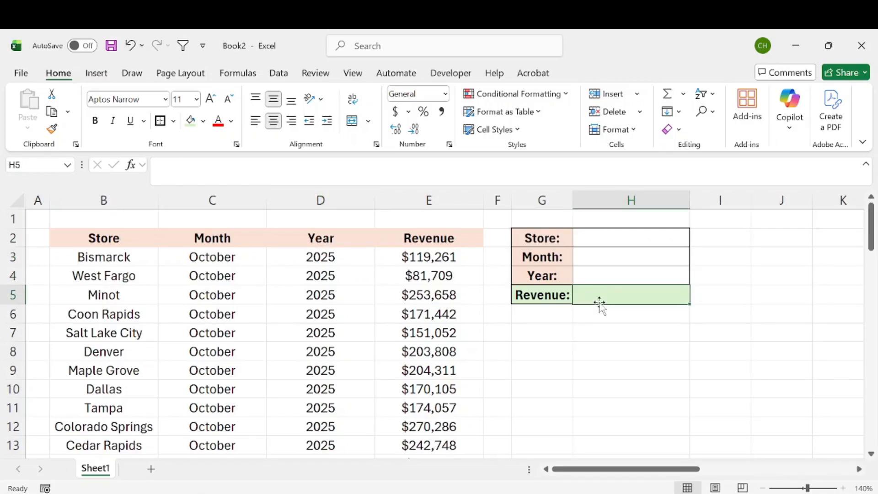
{"action": "left_click_drag", "start_coordinate": [276, 276], "coordinate": [427, 284]}
{"action": "left_click", "coordinate": [546, 333]}
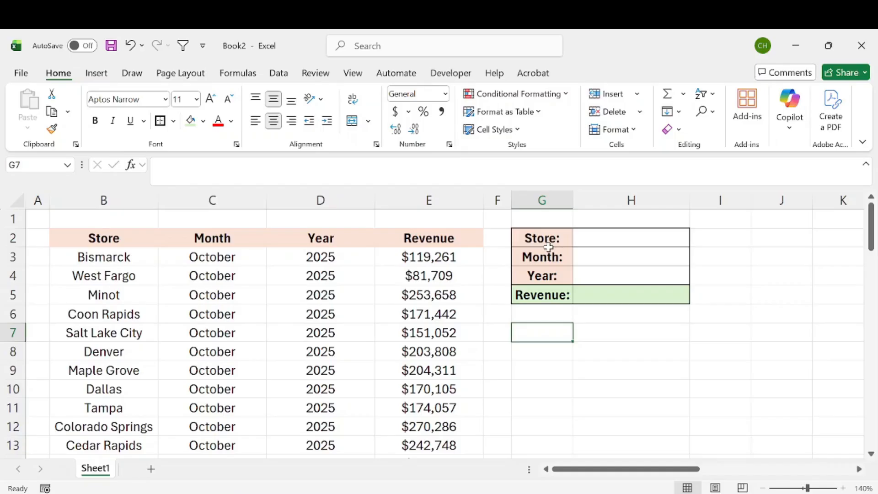
{"action": "left_click_drag", "start_coordinate": [548, 236], "coordinate": [558, 269]}
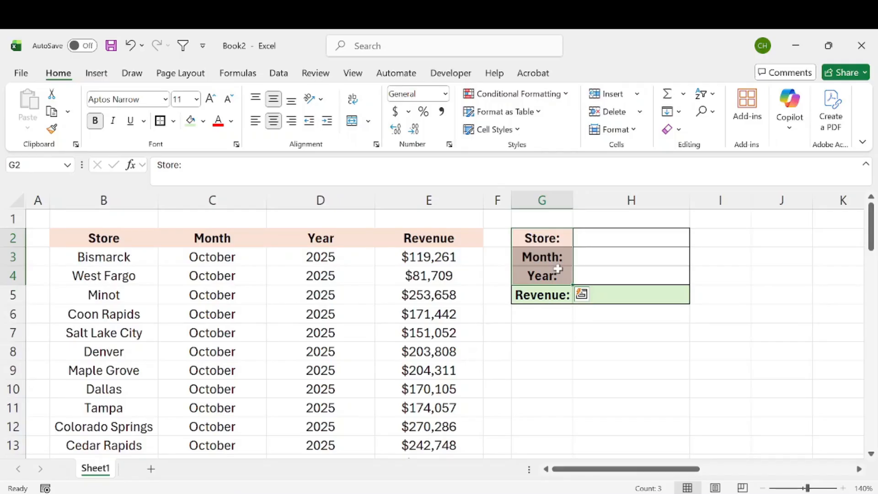
{"action": "left_click", "coordinate": [581, 259]}
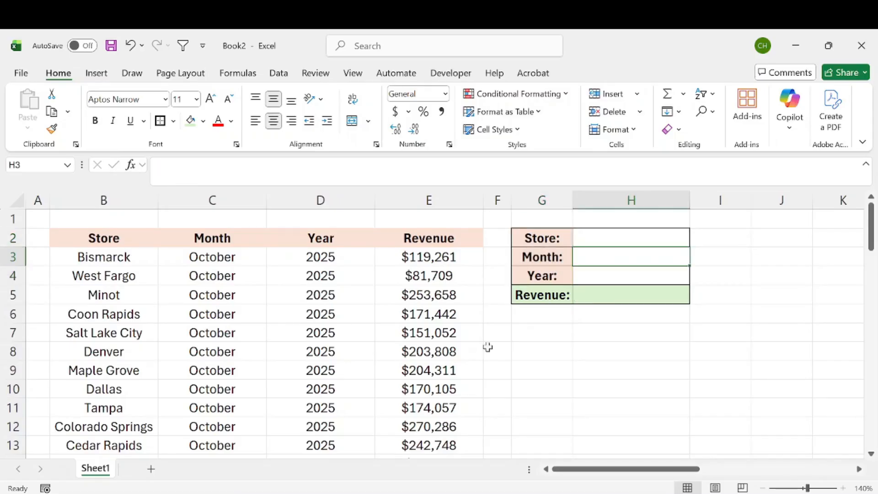
Find the Rochester row for November 2025 and inspect its store, month and year cells.
{"action": "scroll", "coordinate": [213, 357], "scroll_direction": "down", "scroll_amount": 8}
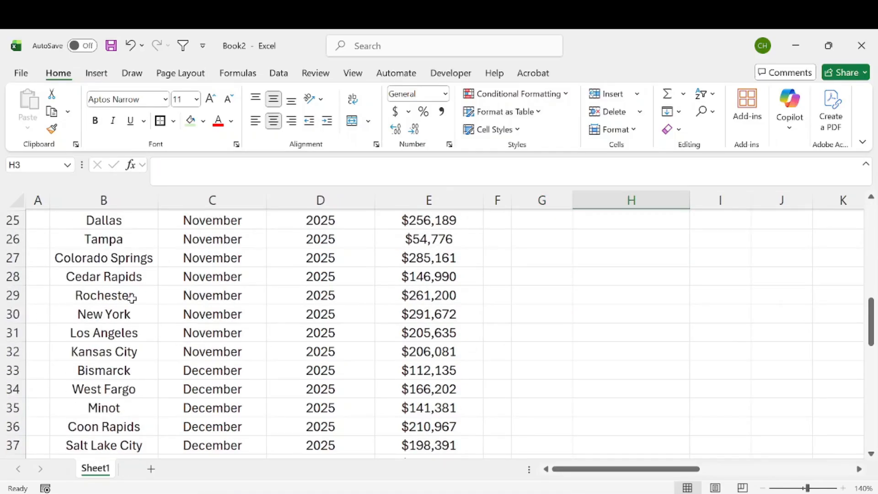
{"action": "left_click_drag", "start_coordinate": [92, 294], "coordinate": [377, 294]}
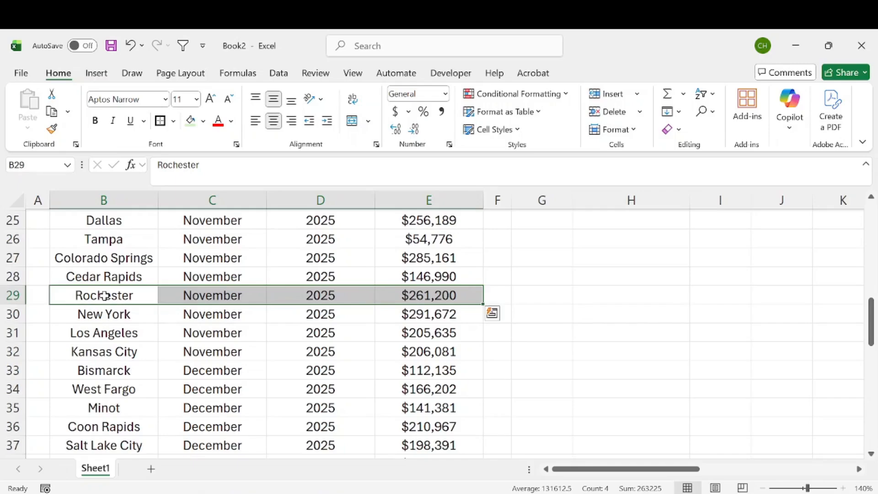
{"action": "left_click", "coordinate": [105, 295]}
{"action": "left_click", "coordinate": [211, 295]}
{"action": "left_click", "coordinate": [305, 295]}
Fill in the lookup form in H2:H4 with store Rochester, month Novemeber and year 2025.
{"action": "scroll", "coordinate": [636, 302], "scroll_direction": "up", "scroll_amount": 8}
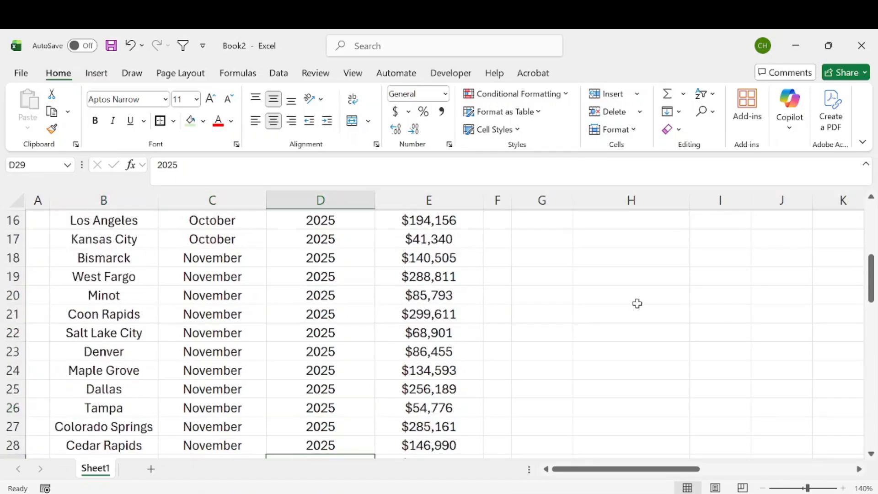
{"action": "left_click", "coordinate": [635, 245]}
{"action": "type", "text": "Roc"}
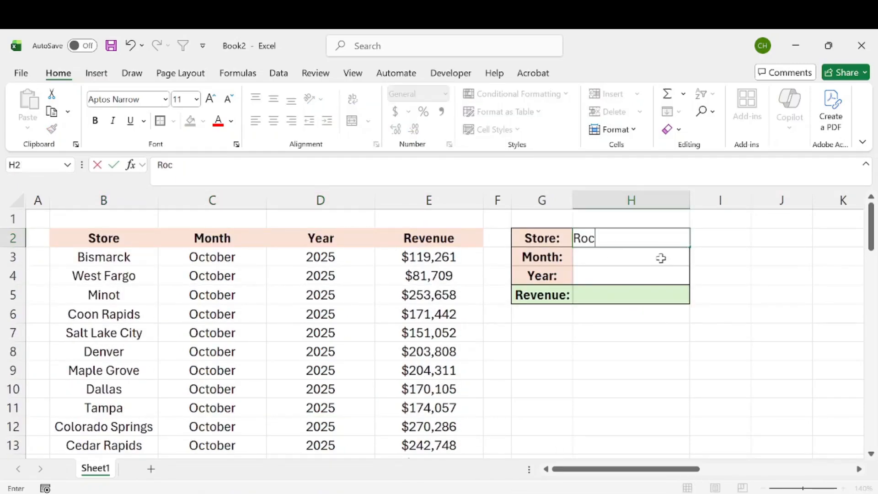
{"action": "type", "text": "hester"}
{"action": "key", "text": "Tab"}
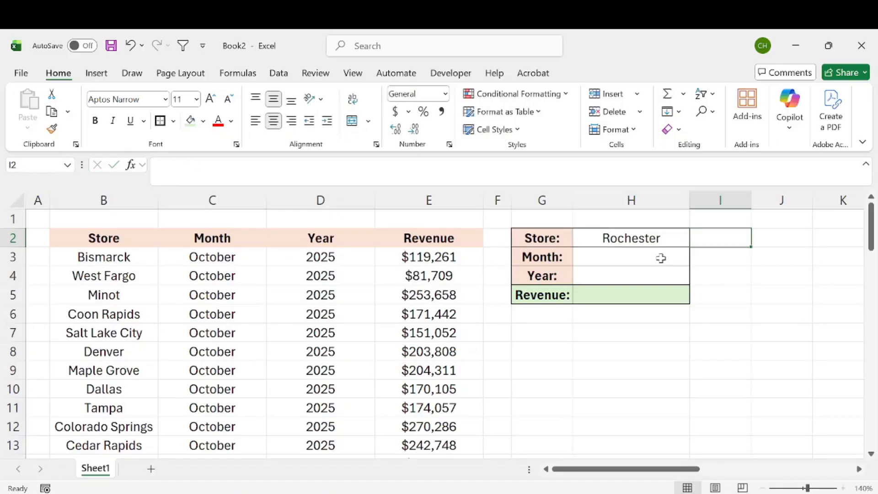
{"action": "key", "text": "Down"}
{"action": "key", "text": "Left"}
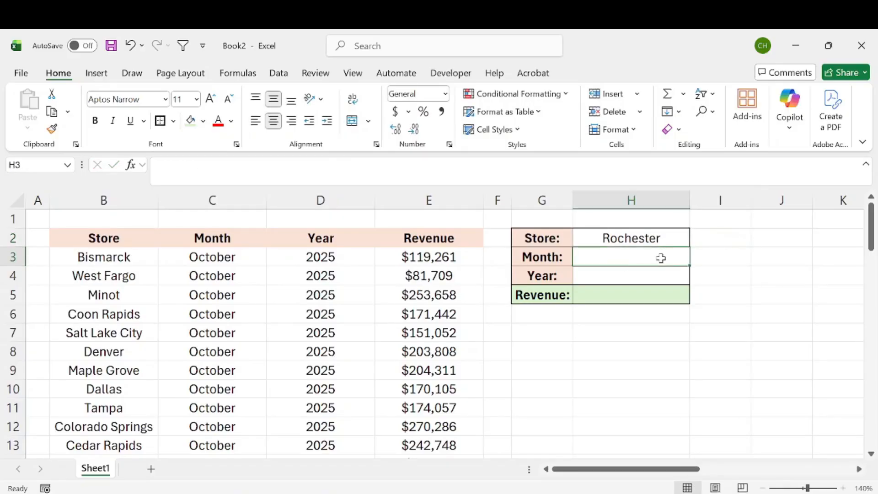
{"action": "type", "text": "Novemeber"}
{"action": "key", "text": "Return"}
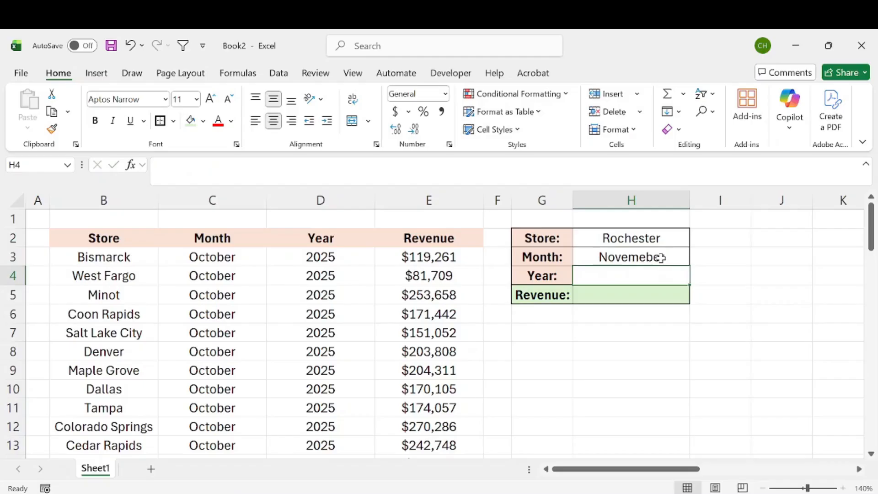
{"action": "type", "text": "2025"}
{"action": "key", "text": "Return"}
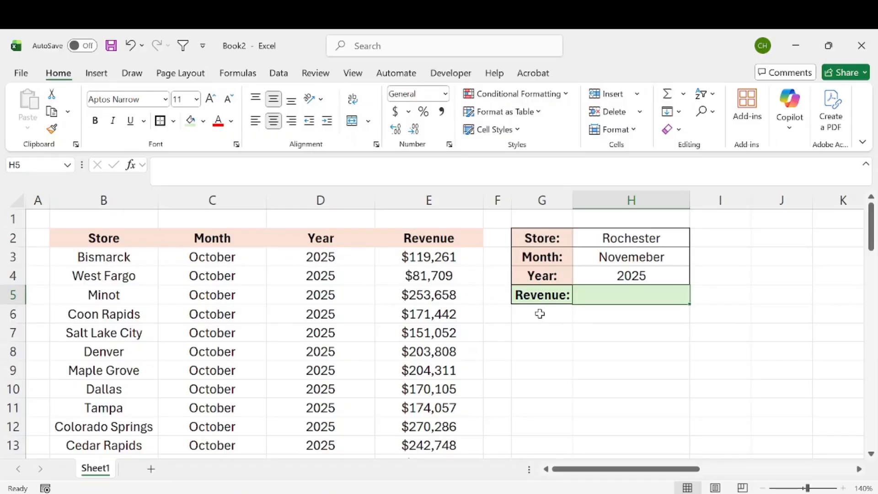
Start an XLOOKUP formula in the Revenue cell H5 with the combined lookup value H2&H3&H4.
{"action": "type", "text": "=x"}
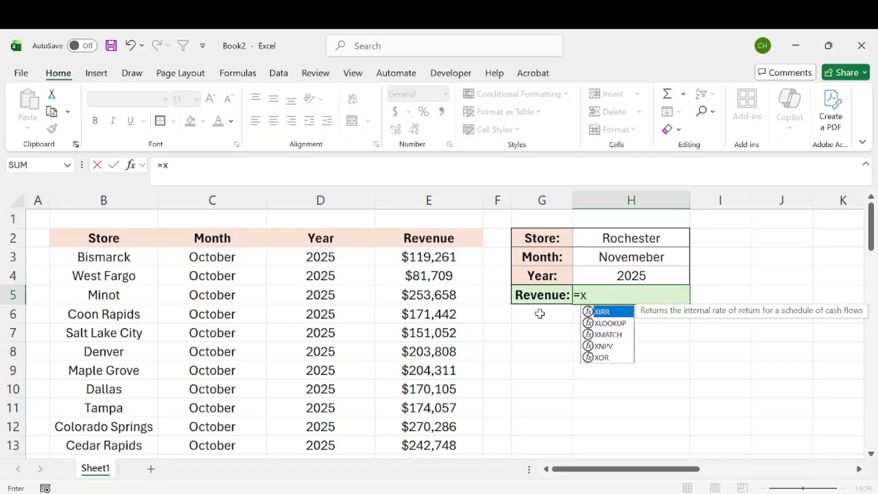
{"action": "key", "text": "Down"}
{"action": "key", "text": "Tab"}
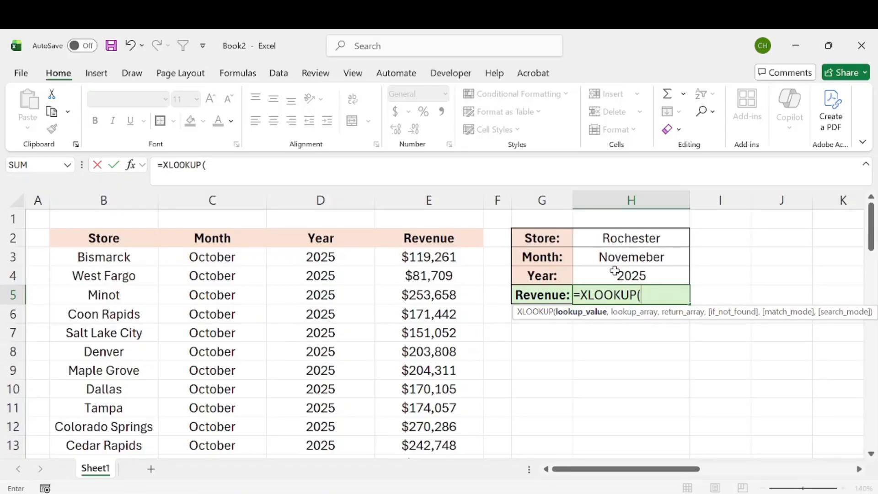
{"action": "left_click", "coordinate": [617, 237]}
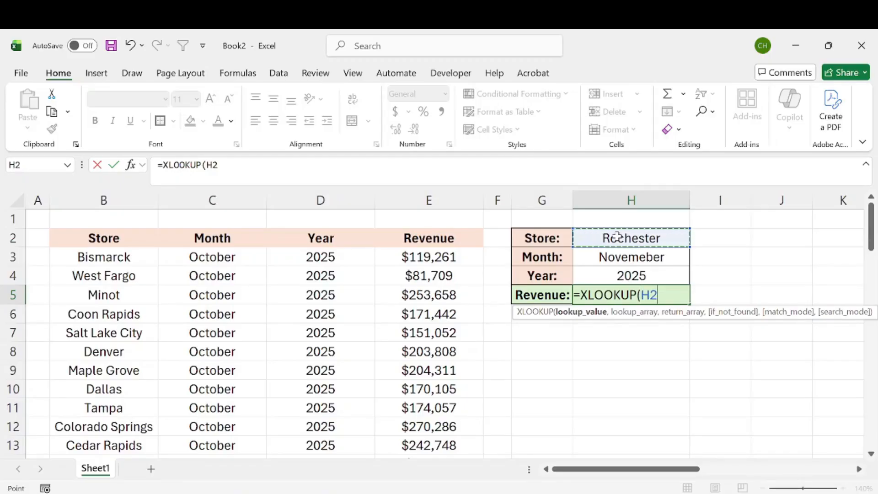
{"action": "type", "text": "&"}
{"action": "left_click", "coordinate": [622, 257]}
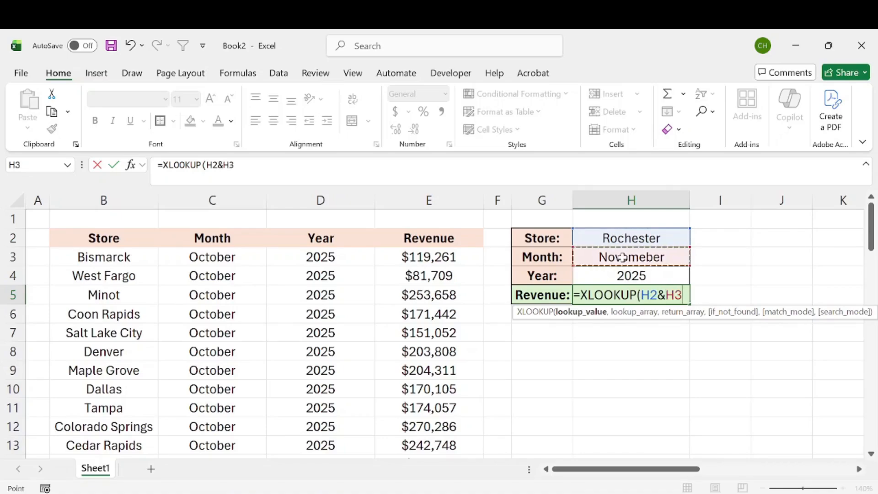
{"action": "type", "text": "&"}
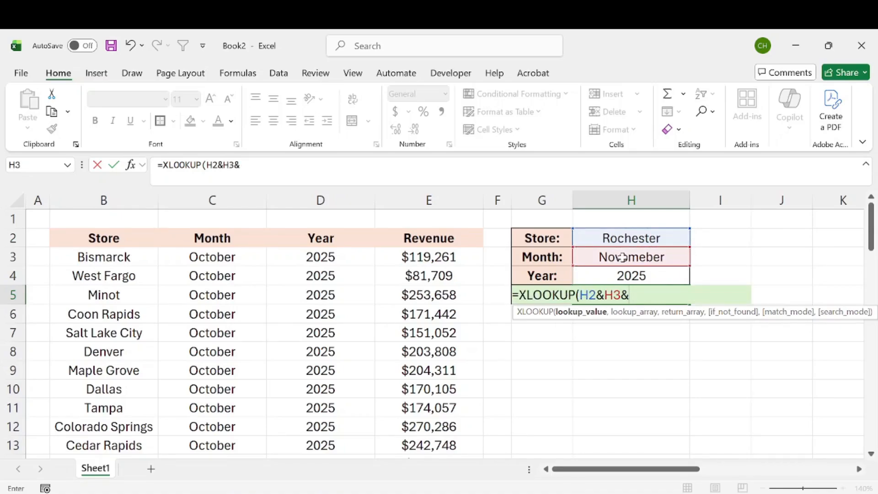
{"action": "left_click", "coordinate": [641, 273]}
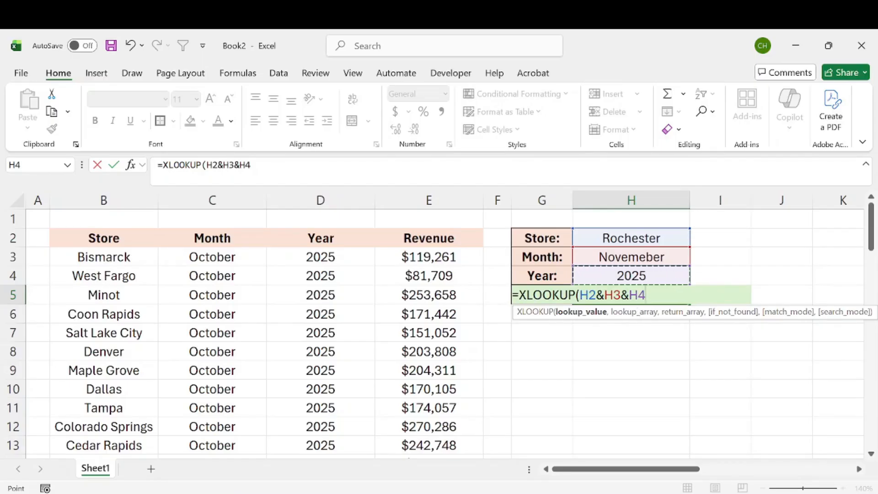
{"action": "type", "text": ","}
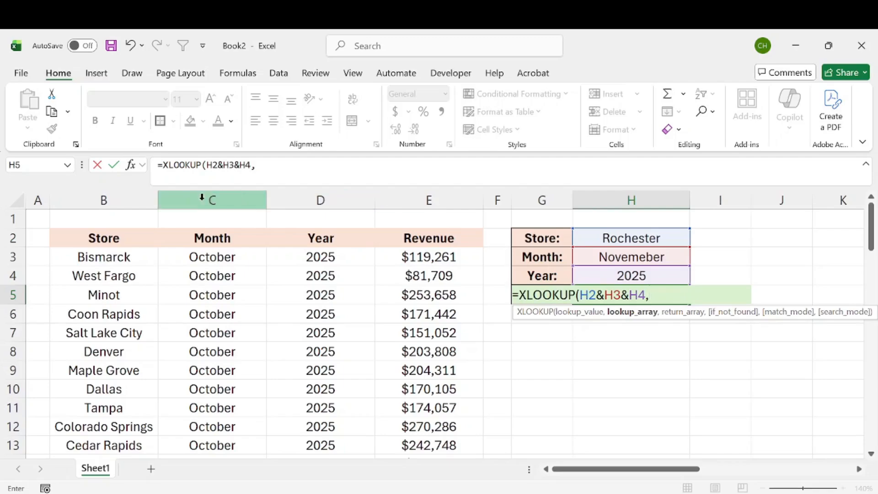
Set the formula's lookup array to the combined Store, Month and Year columns, B:B&C:C&D:D.
{"action": "left_click", "coordinate": [117, 201]}
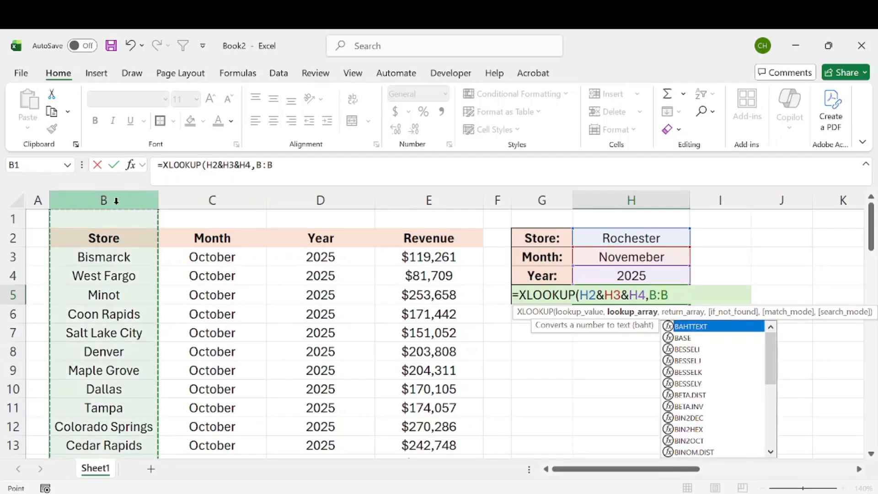
{"action": "type", "text": "&"}
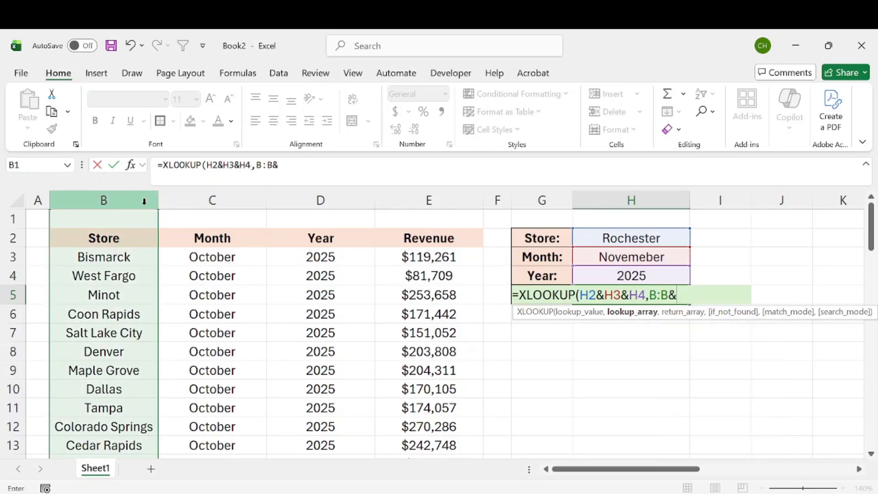
{"action": "left_click", "coordinate": [215, 198]}
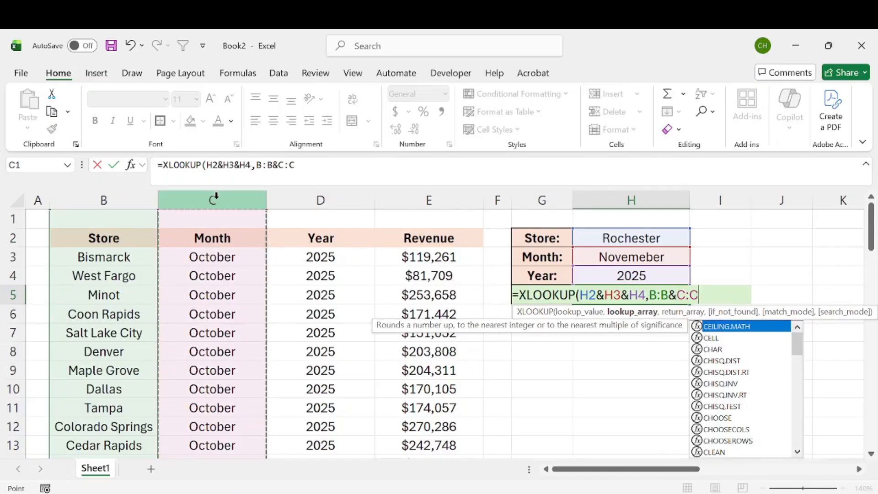
{"action": "type", "text": "&"}
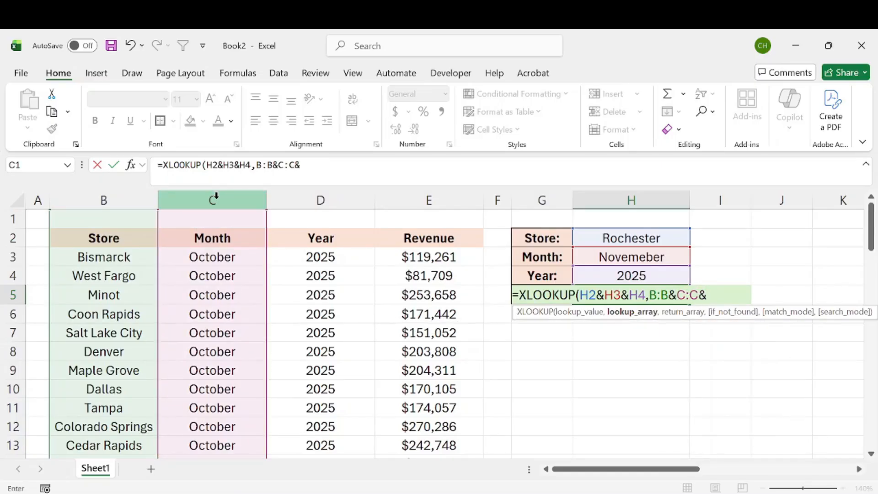
{"action": "left_click", "coordinate": [324, 198]}
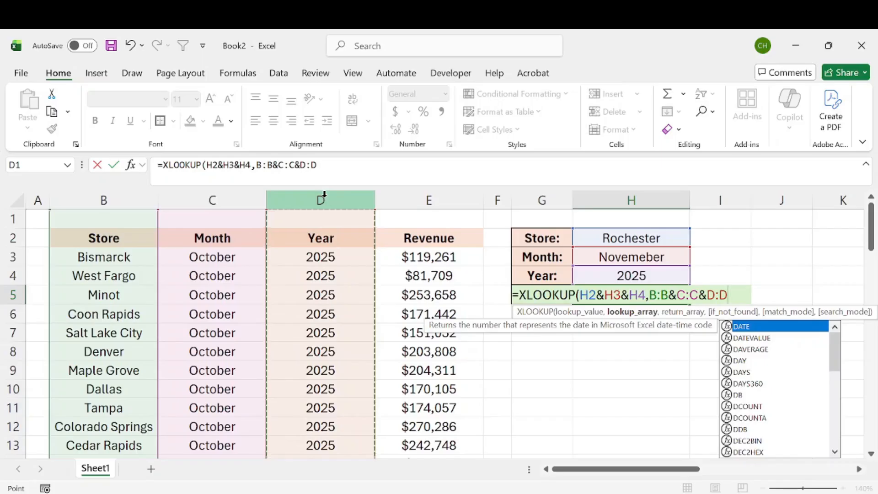
{"action": "type", "text": ","}
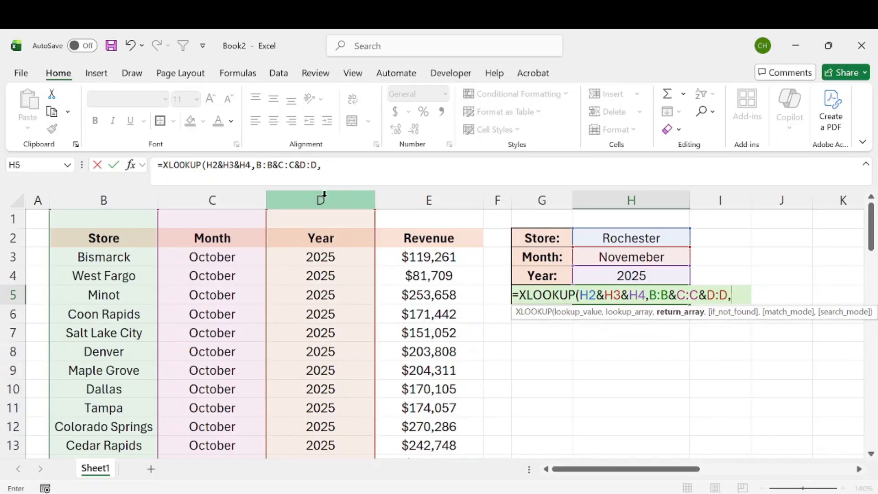
Set the formula's return array to the Revenue column, E:E, and the if-not-found text to "Not Found".
{"action": "left_click", "coordinate": [431, 199]}
{"action": "type", "text": ","}
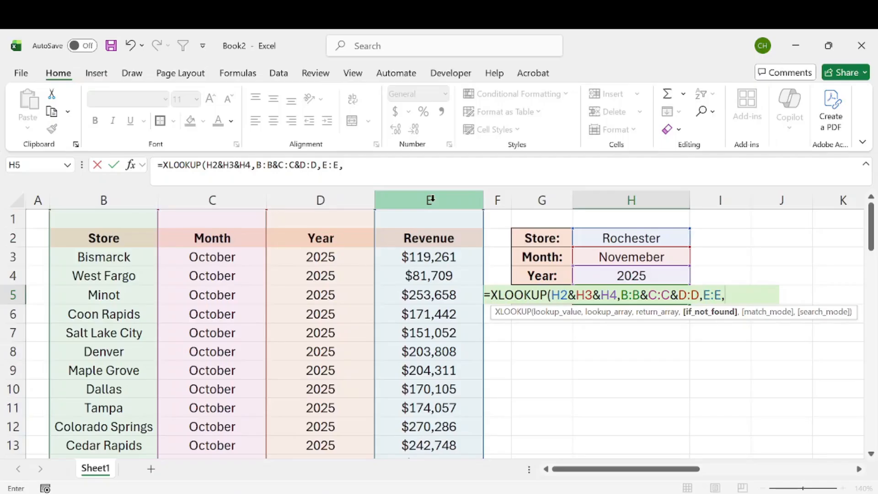
{"action": "type", "text": "\"Not Found"}
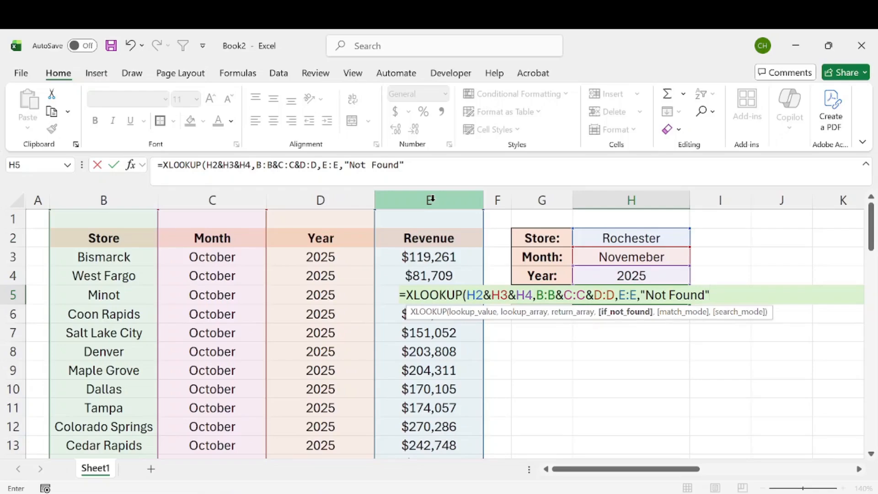
Complete the XLOOKUP formula with match mode 0 for an exact match and search mode 1 for first-to-last.
{"action": "type", "text": ","}
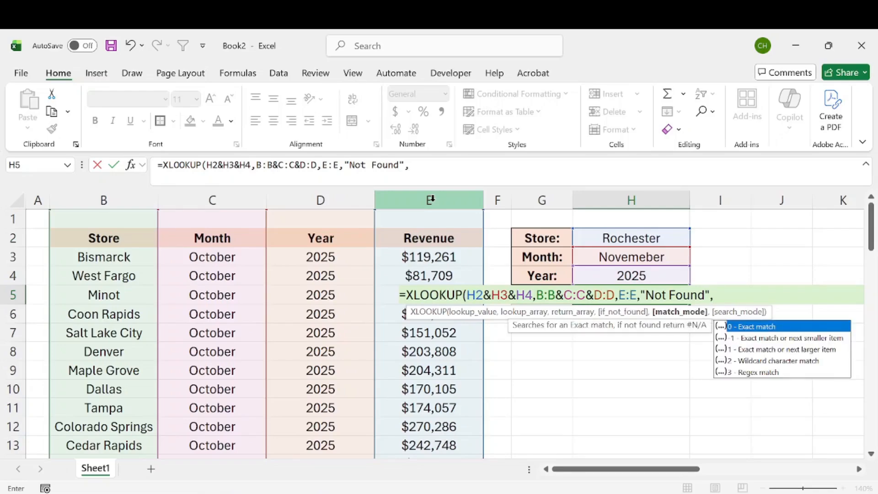
{"action": "type", "text": "0"}
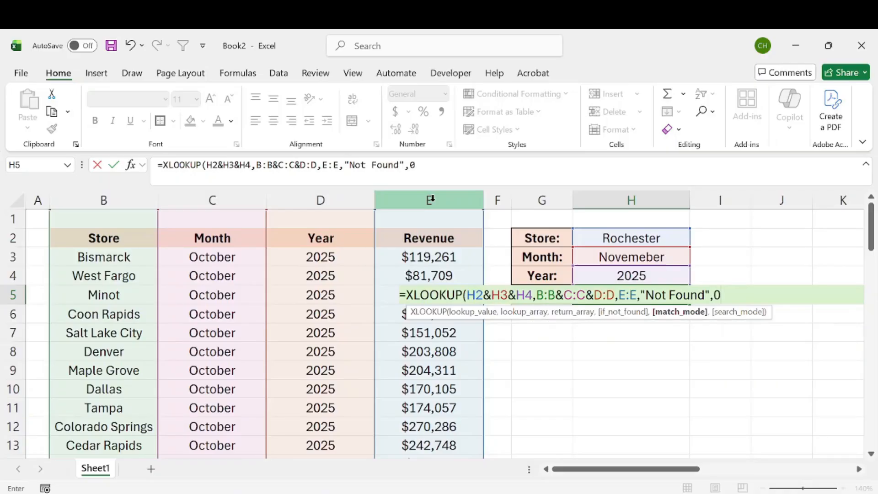
{"action": "type", "text": ","}
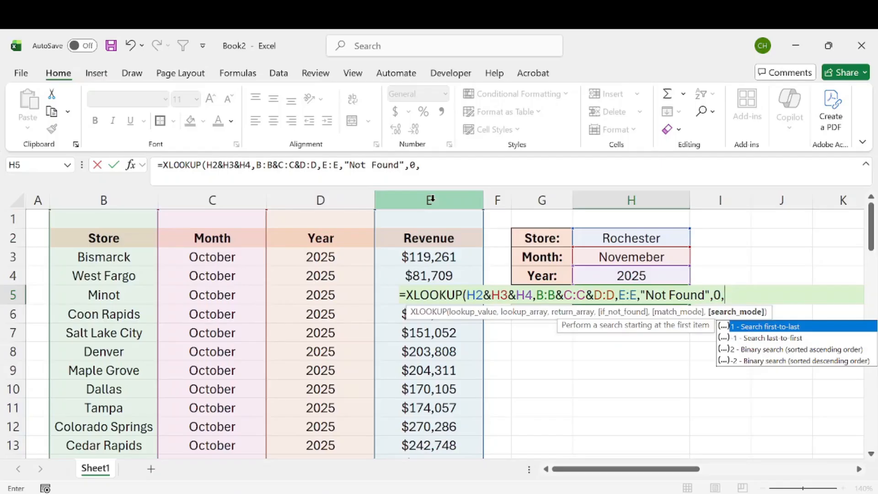
{"action": "type", "text": "1"}
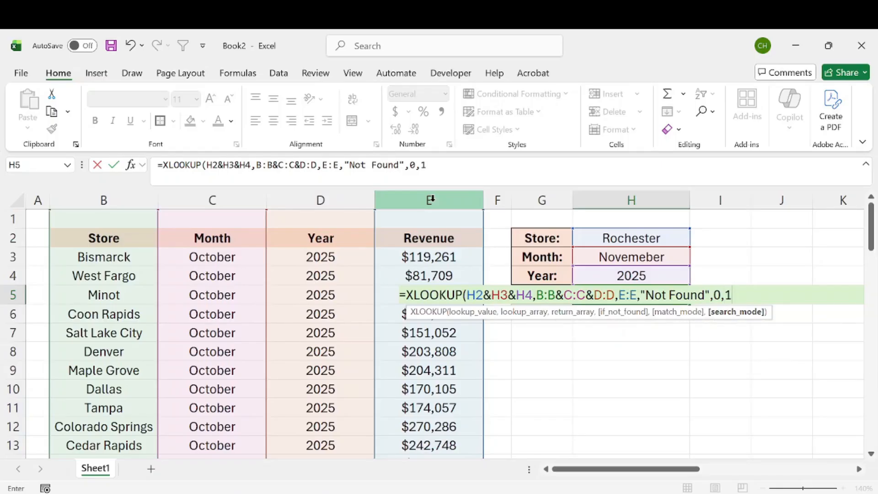
{"action": "type", "text": ")"}
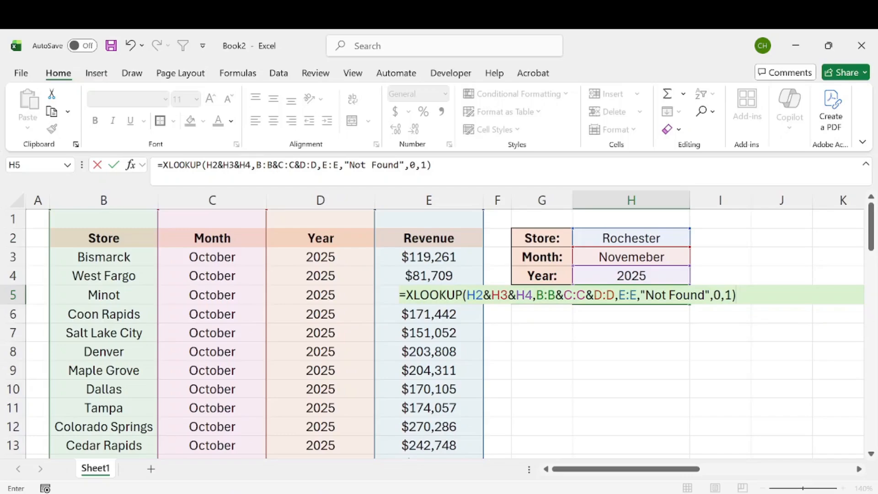
{"action": "left_click", "coordinate": [492, 295]}
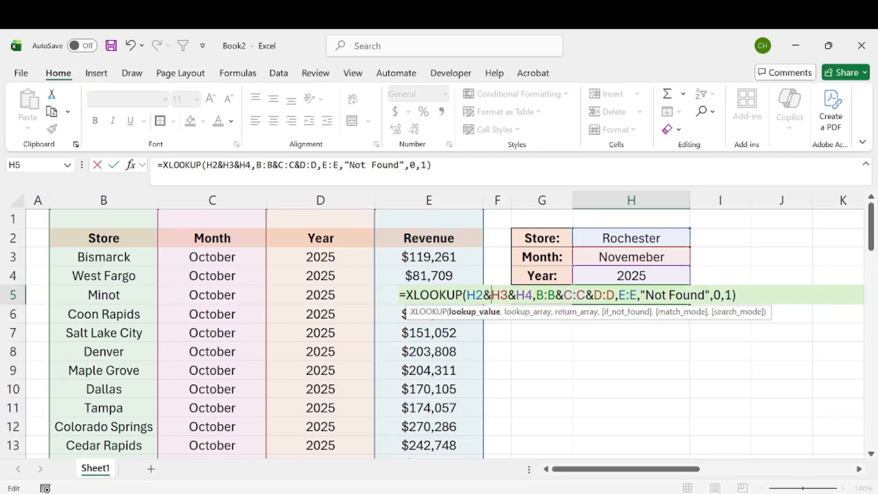
{"action": "left_click", "coordinate": [573, 295]}
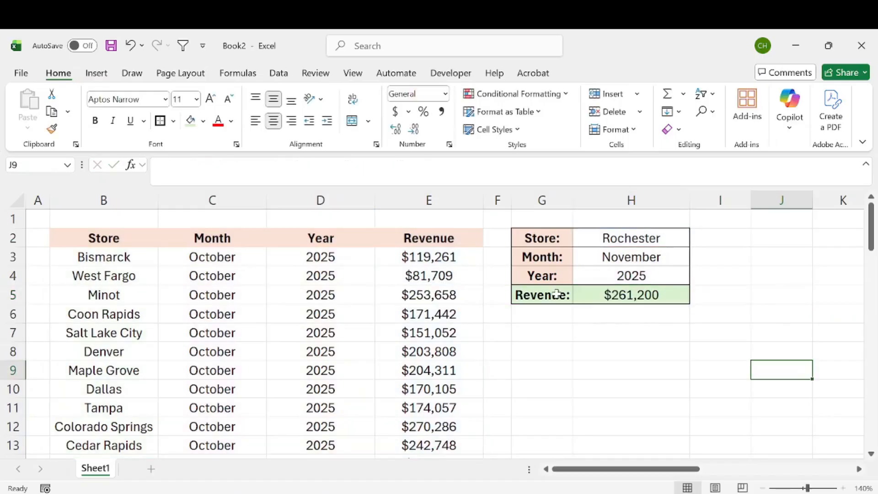
Compare the lookup form's criteria and Revenue result in H5 with the Rochester row for November 2025 in the table.
{"action": "left_click_drag", "start_coordinate": [542, 295], "coordinate": [641, 295]}
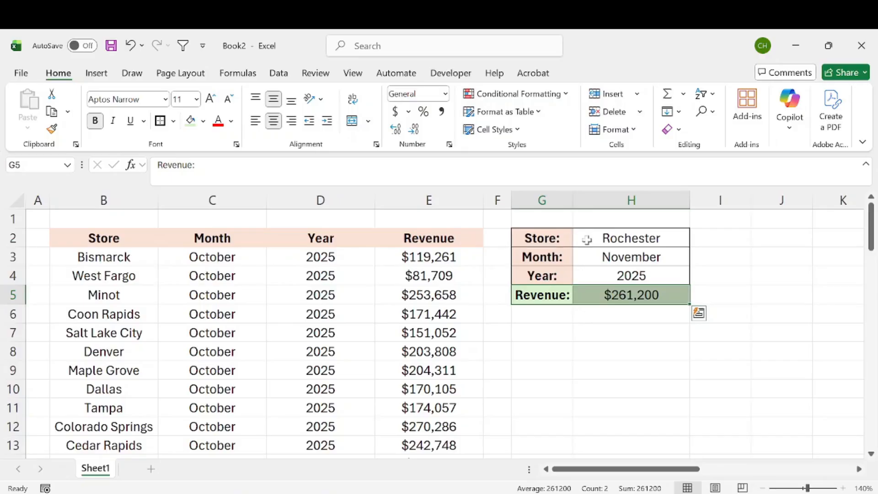
{"action": "left_click_drag", "start_coordinate": [618, 238], "coordinate": [625, 276]}
{"action": "scroll", "coordinate": [259, 351], "scroll_direction": "down", "scroll_amount": 5}
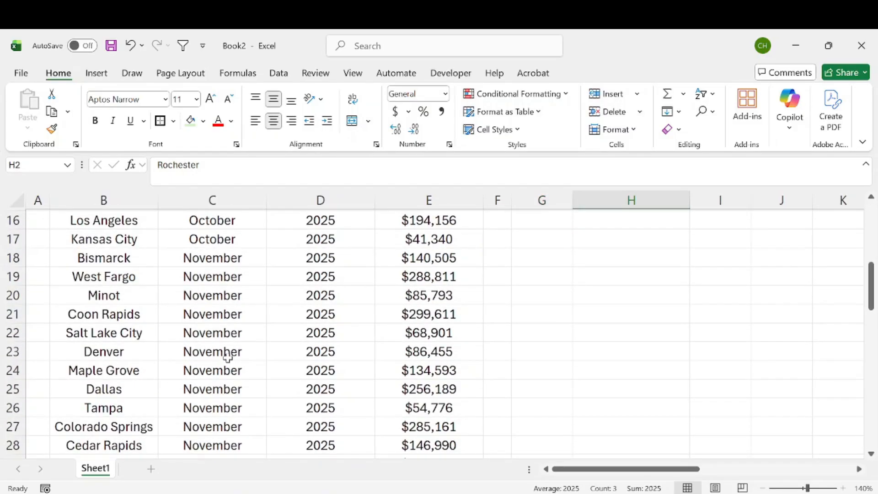
{"action": "scroll", "coordinate": [121, 329], "scroll_direction": "down", "scroll_amount": 2}
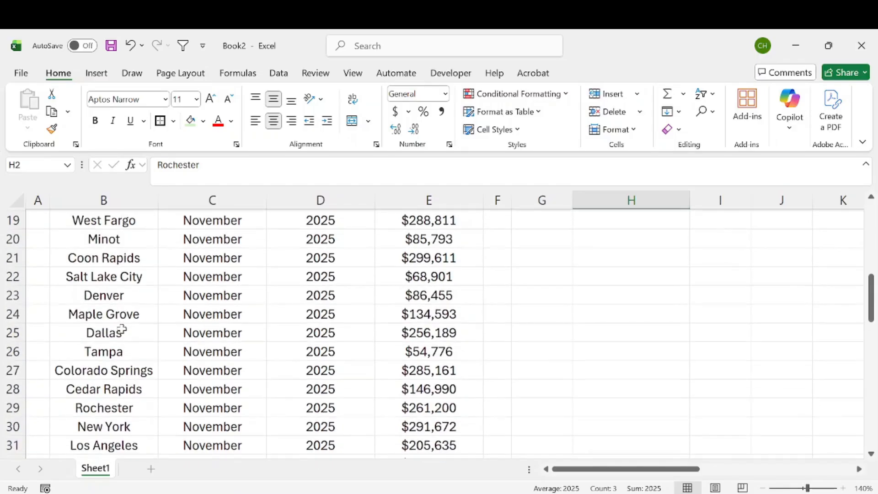
{"action": "left_click", "coordinate": [121, 329]}
{"action": "left_click_drag", "start_coordinate": [106, 352], "coordinate": [418, 355]}
{"action": "scroll", "coordinate": [527, 347], "scroll_direction": "up", "scroll_amount": 7}
{"action": "scroll", "coordinate": [646, 263], "scroll_direction": "down", "scroll_amount": 1}
{"action": "scroll", "coordinate": [647, 294], "scroll_direction": "up", "scroll_amount": 1}
{"action": "left_click", "coordinate": [646, 294]}
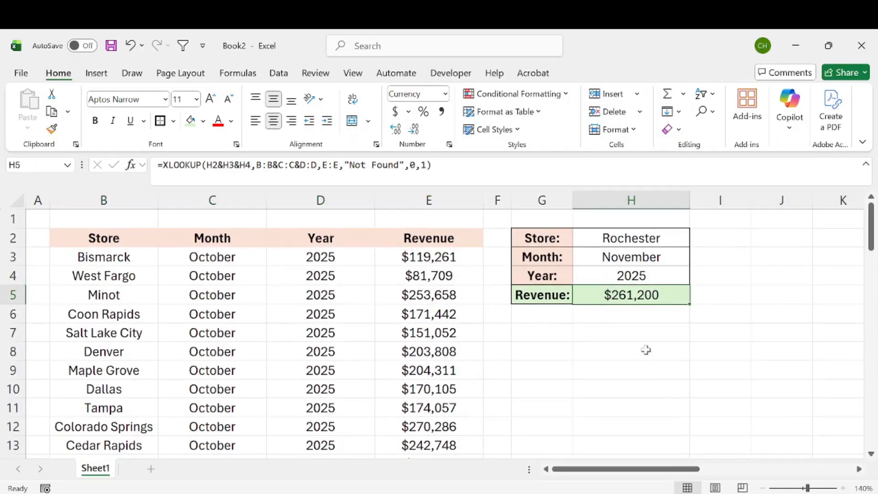
Change the lookup form's store in H2 to Coon Rapids and its month in H3 to October.
{"action": "left_click", "coordinate": [631, 241]}
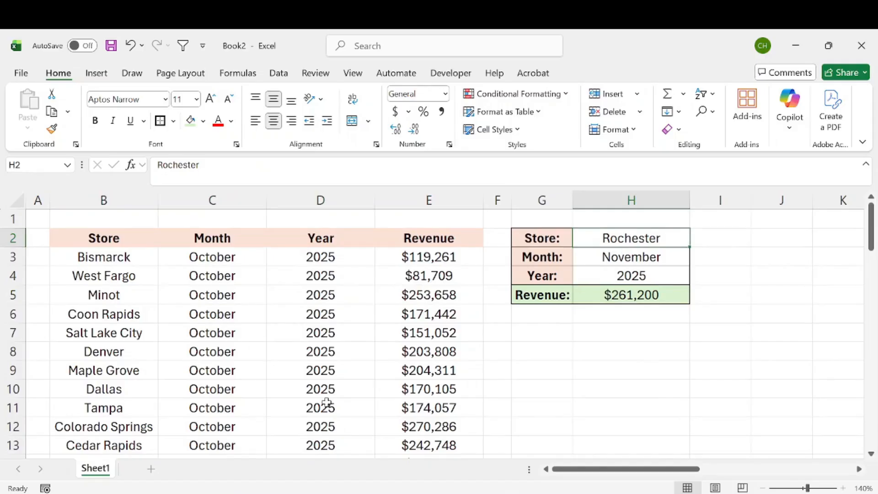
{"action": "type", "text": "Coon Rapids"}
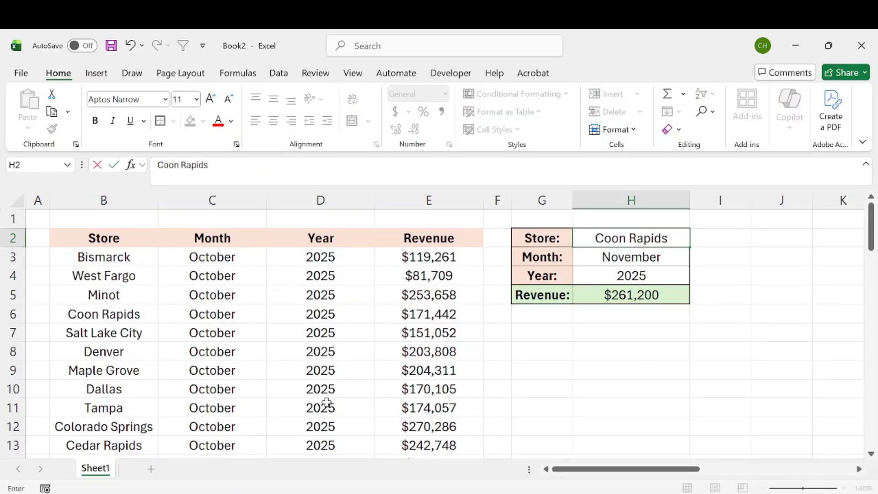
{"action": "key", "text": "Return"}
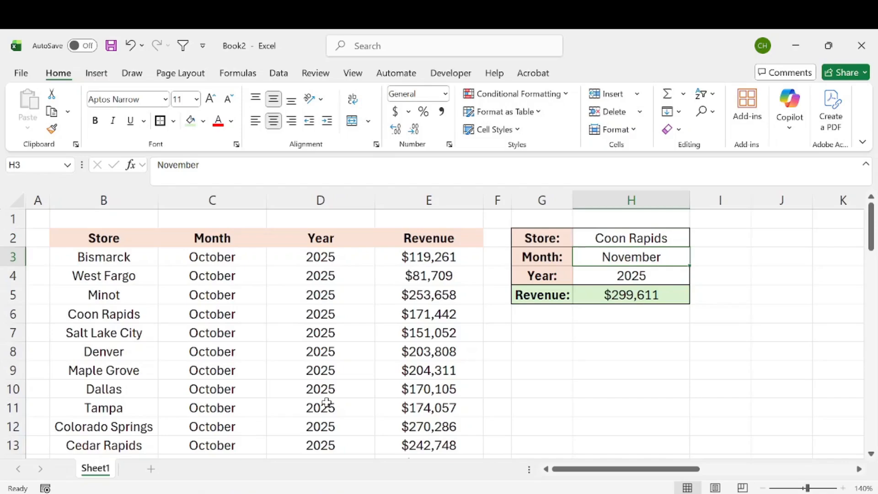
{"action": "type", "text": "October"}
{"action": "key", "text": "Return"}
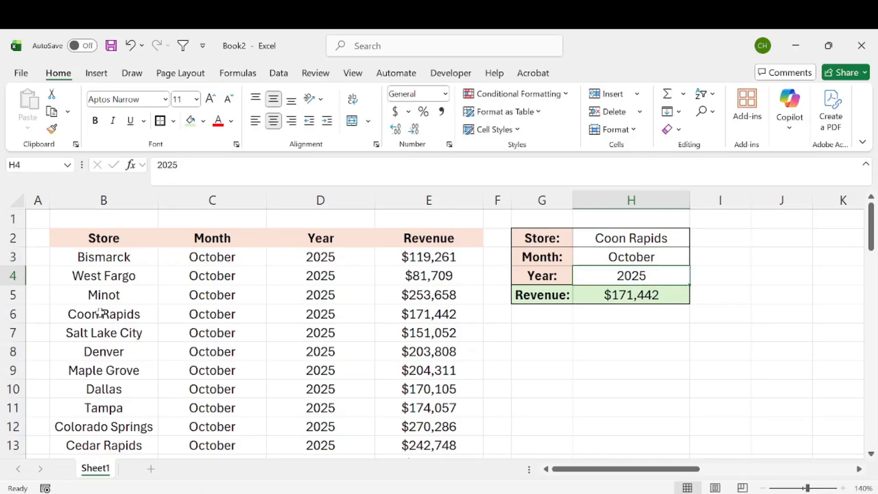
Check the Revenue result in H5 against the Coon Rapids row for October 2025 in the table.
{"action": "left_click_drag", "start_coordinate": [100, 314], "coordinate": [337, 314]}
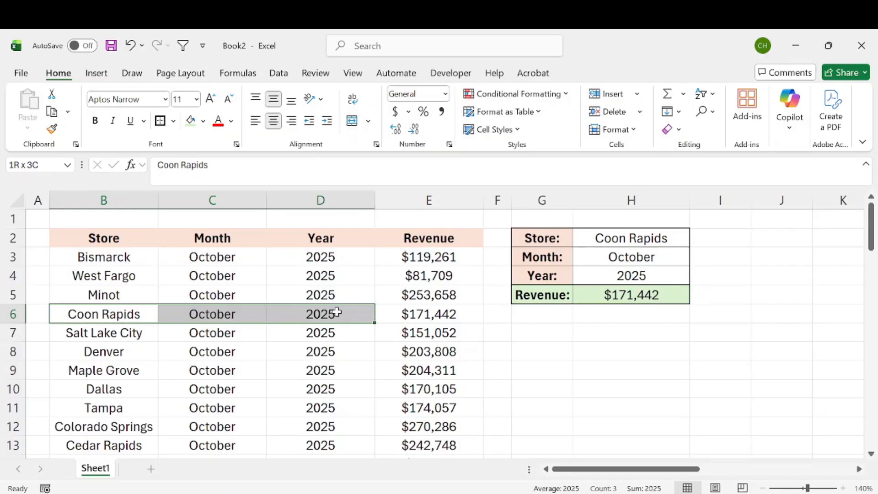
{"action": "left_click", "coordinate": [442, 313]}
{"action": "left_click", "coordinate": [609, 297]}
{"action": "left_click", "coordinate": [452, 313]}
{"action": "left_click", "coordinate": [615, 298]}
{"action": "left_click", "coordinate": [411, 316]}
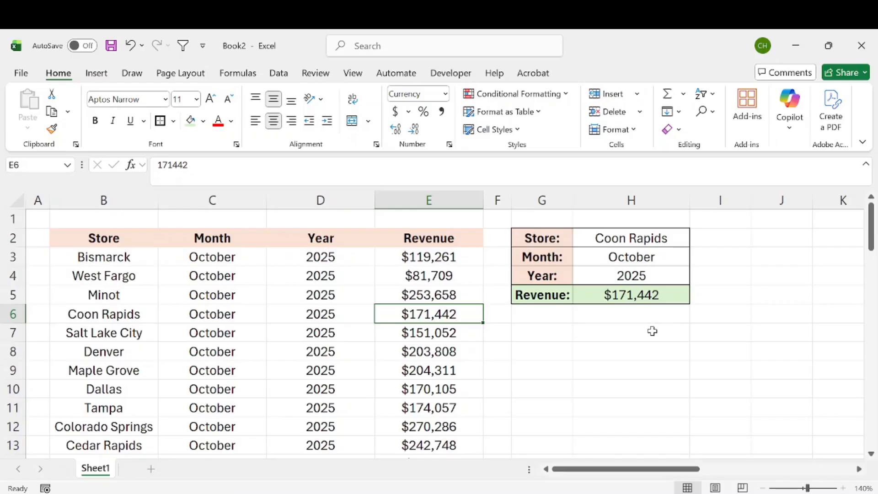